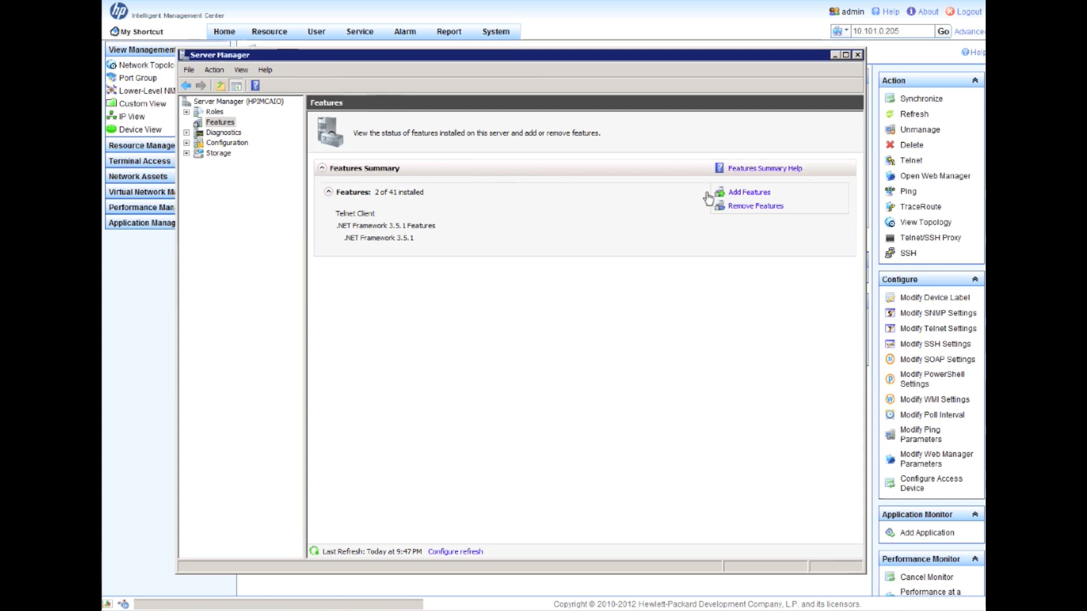
- In the Add Features Wizard, tick SNMP Services with SNMP Service and SNMP WMI Provider and continue to confirmation
click(750, 193)
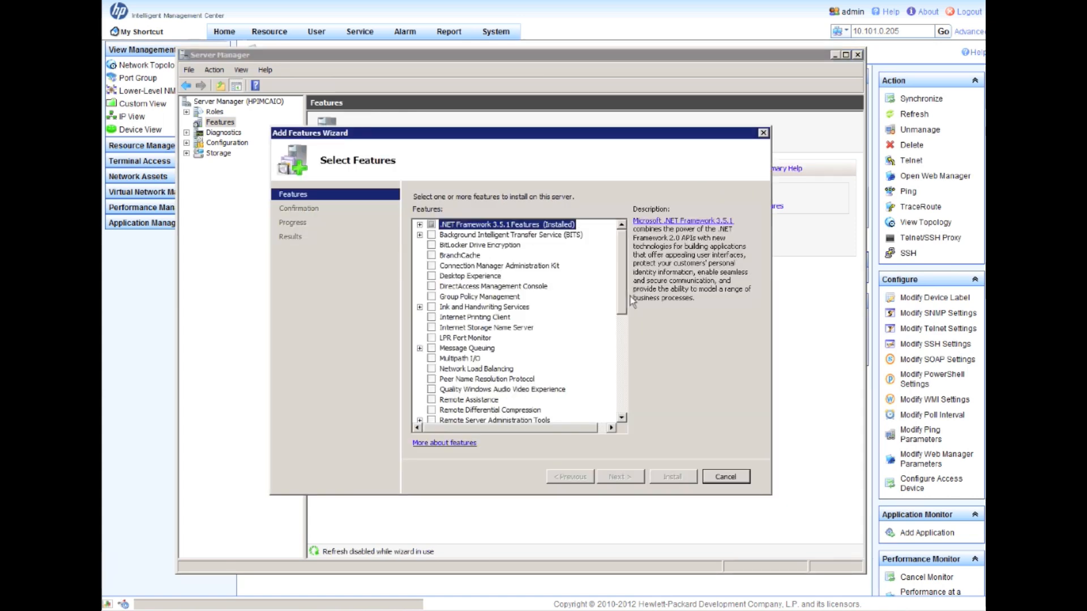
drag(625, 303, 630, 357)
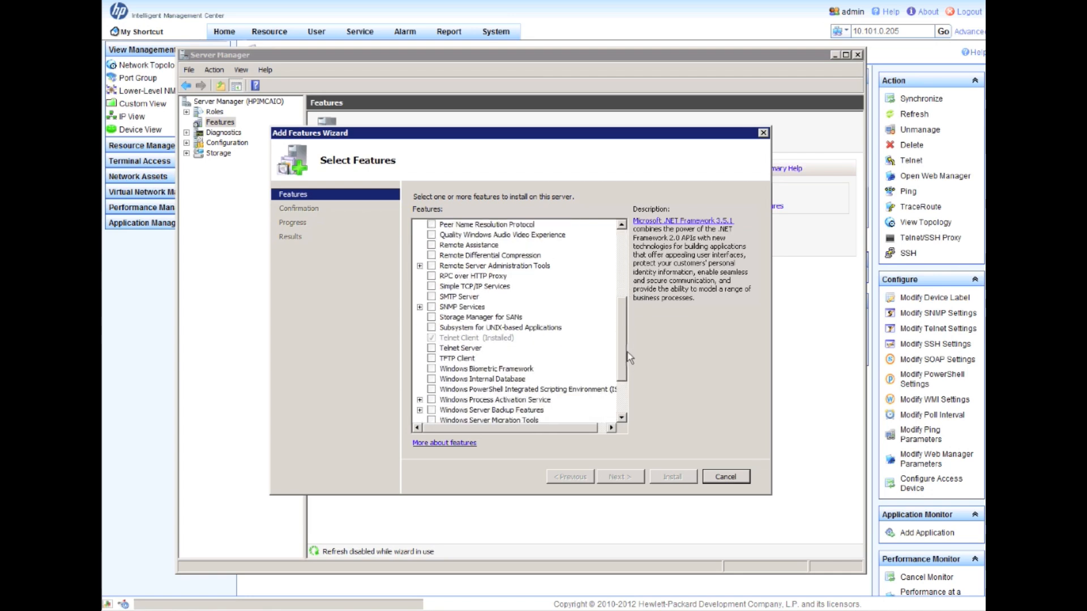
click(419, 308)
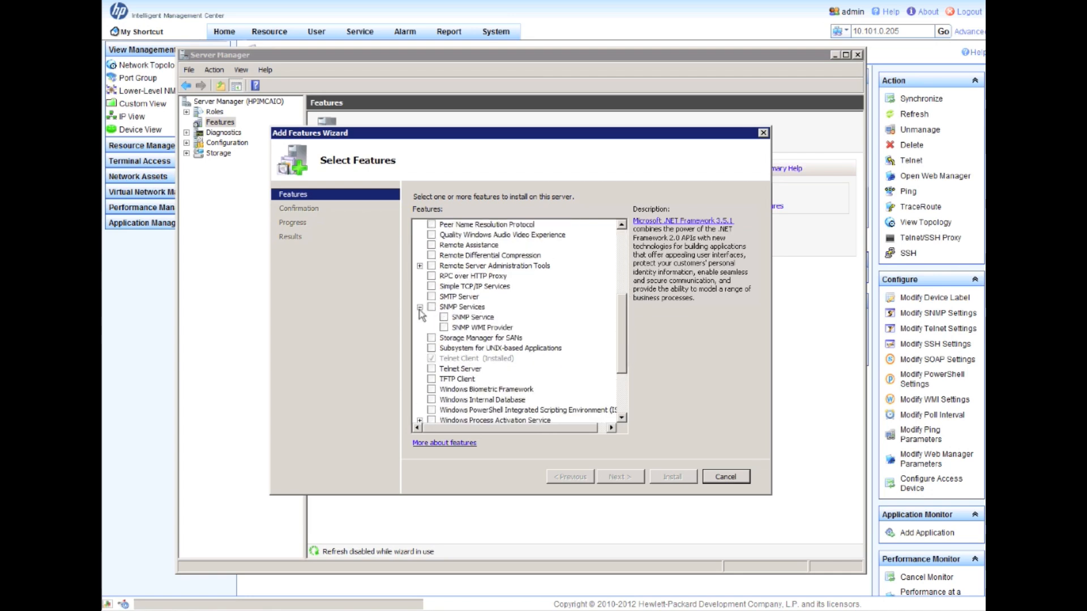
click(432, 307)
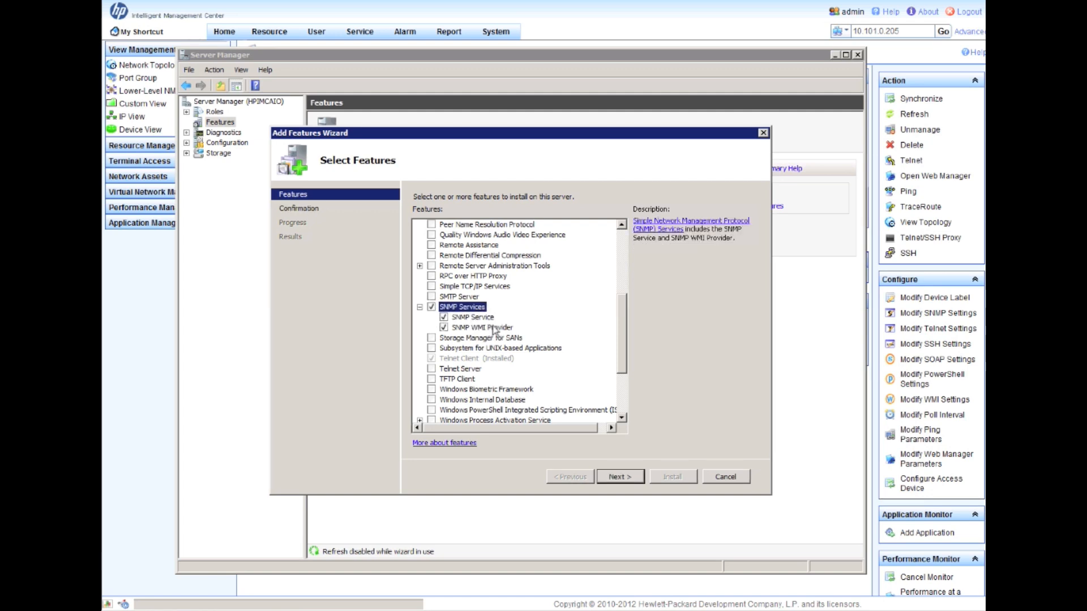
click(485, 317)
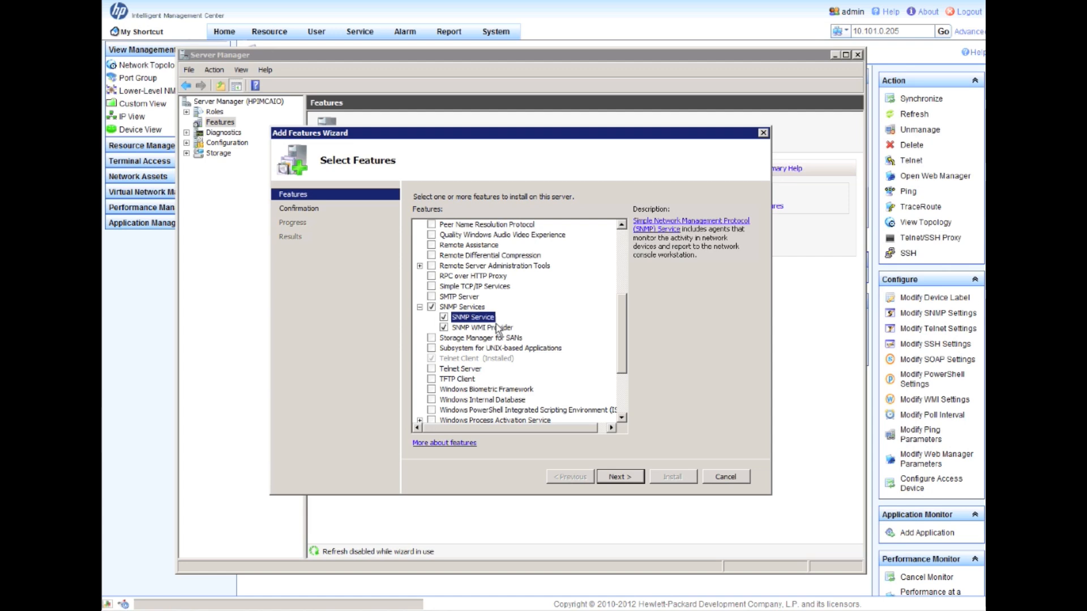
click(498, 331)
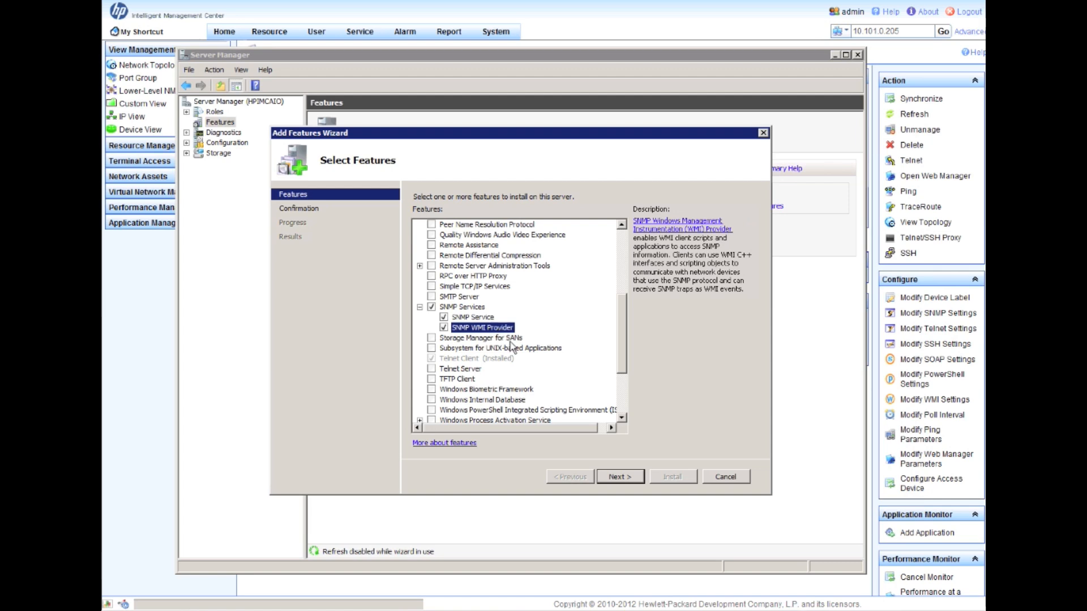
click(635, 480)
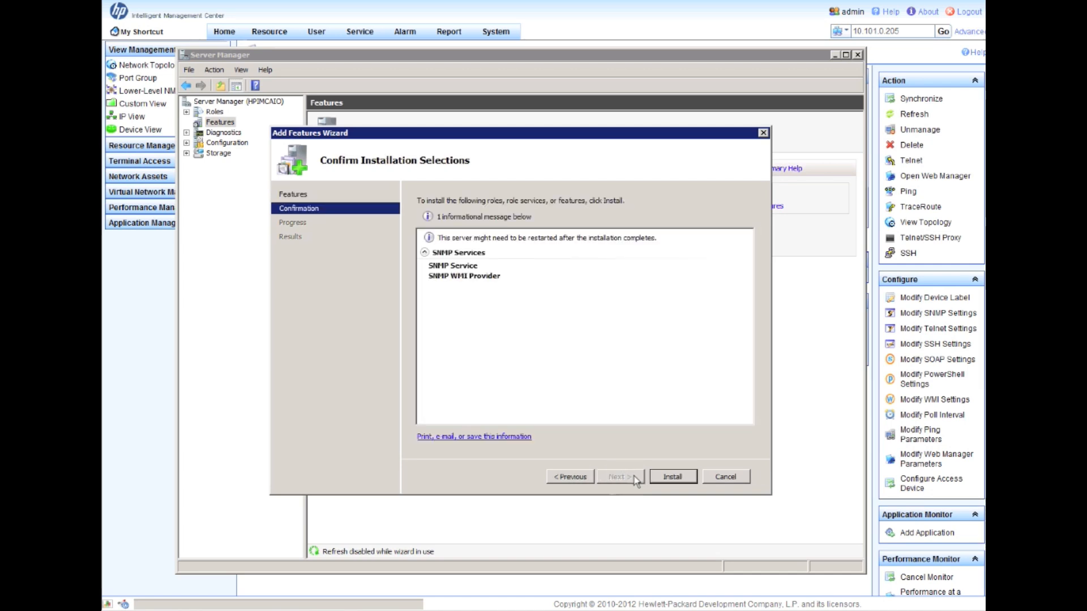
- Install the SNMP Service and SNMP WMI Provider features
click(662, 478)
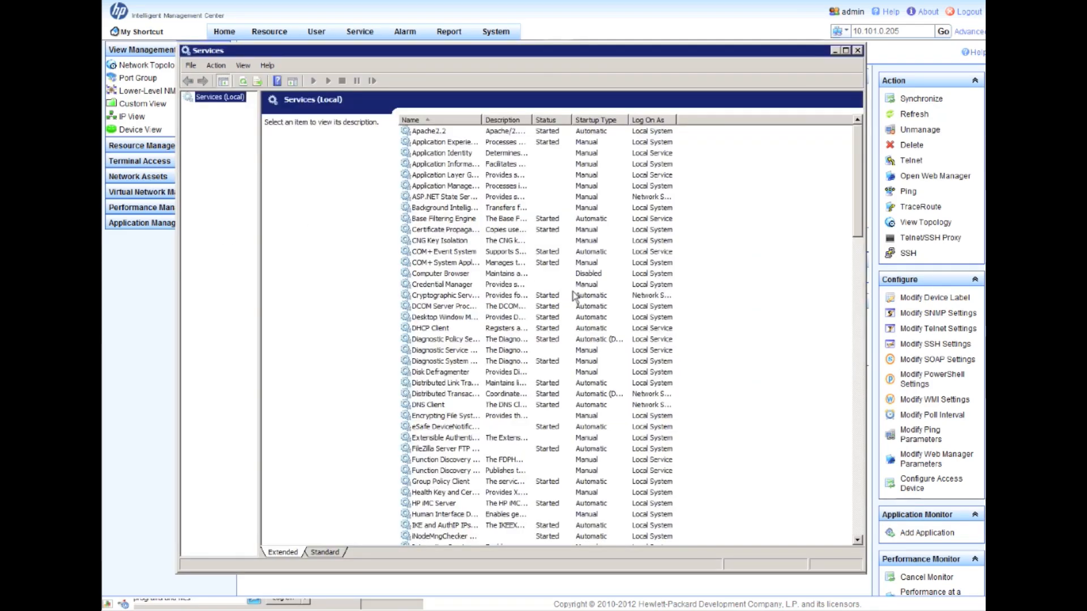
- Widen the Services Name column, scroll to SNMP Service and bring up its context menu
click(707, 266)
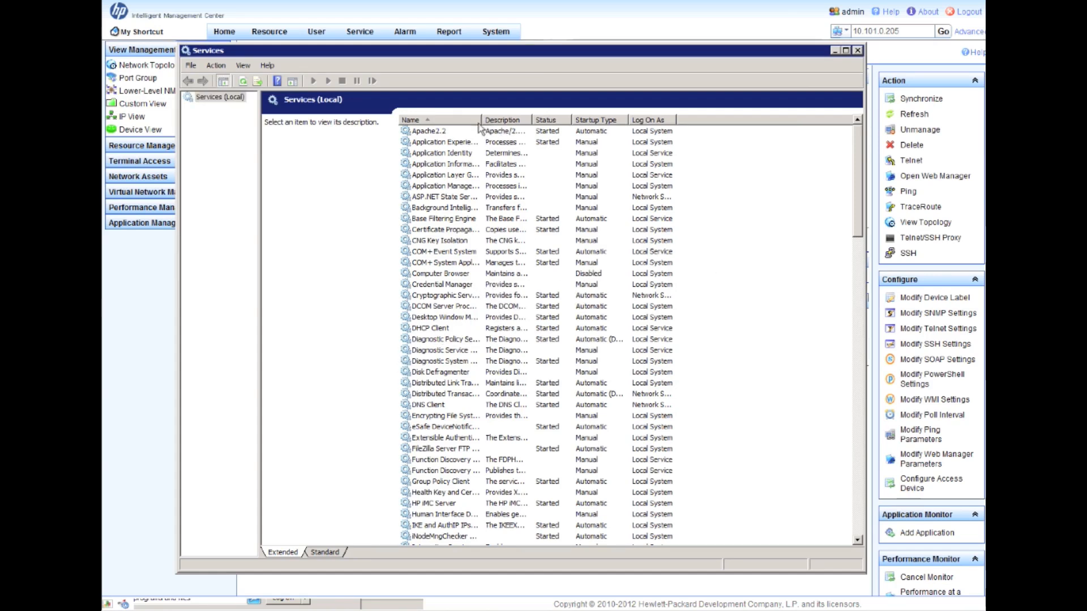
drag(481, 119, 532, 119)
scroll(487, 346, down, 15)
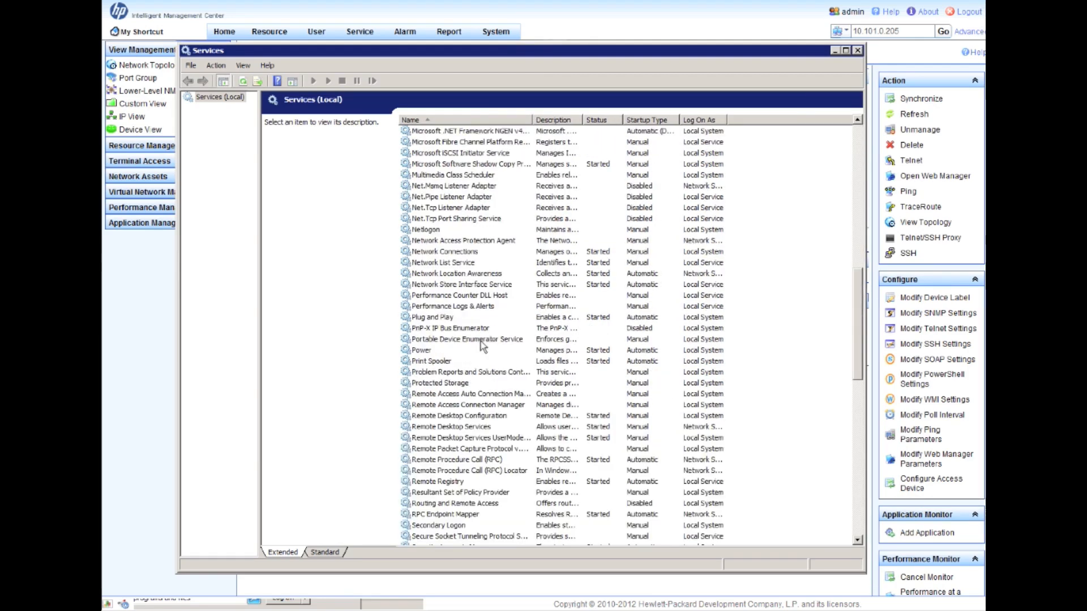
scroll(481, 342, down, 7)
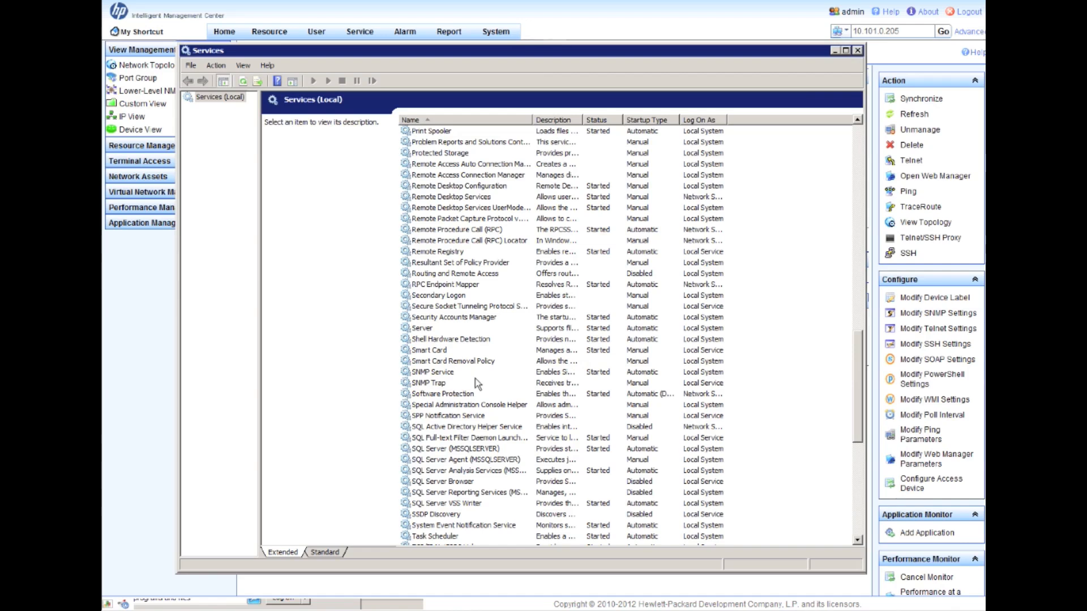
click(435, 373)
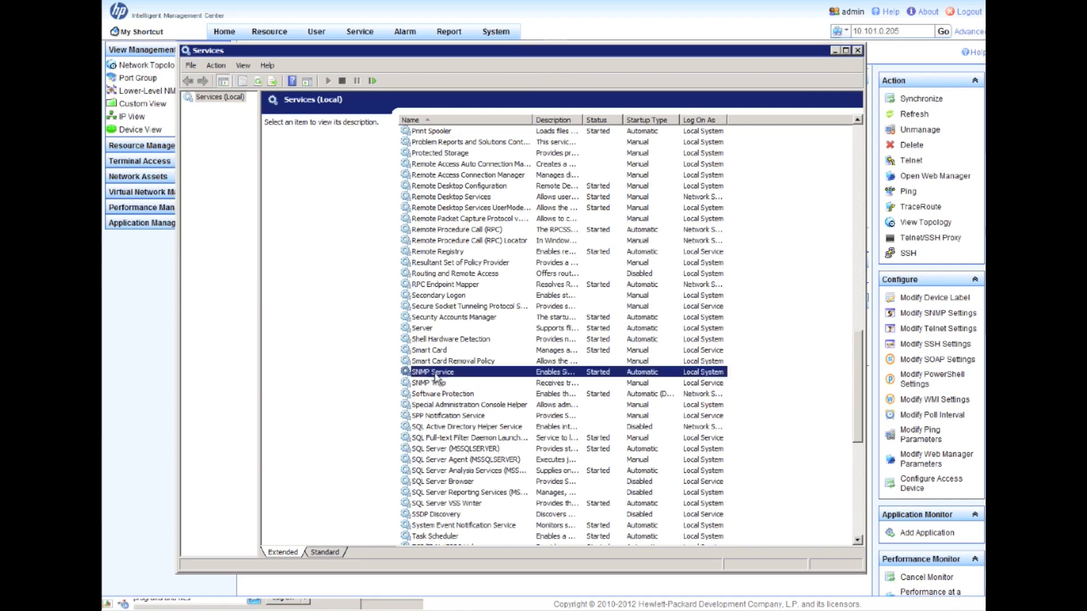
right_click(434, 375)
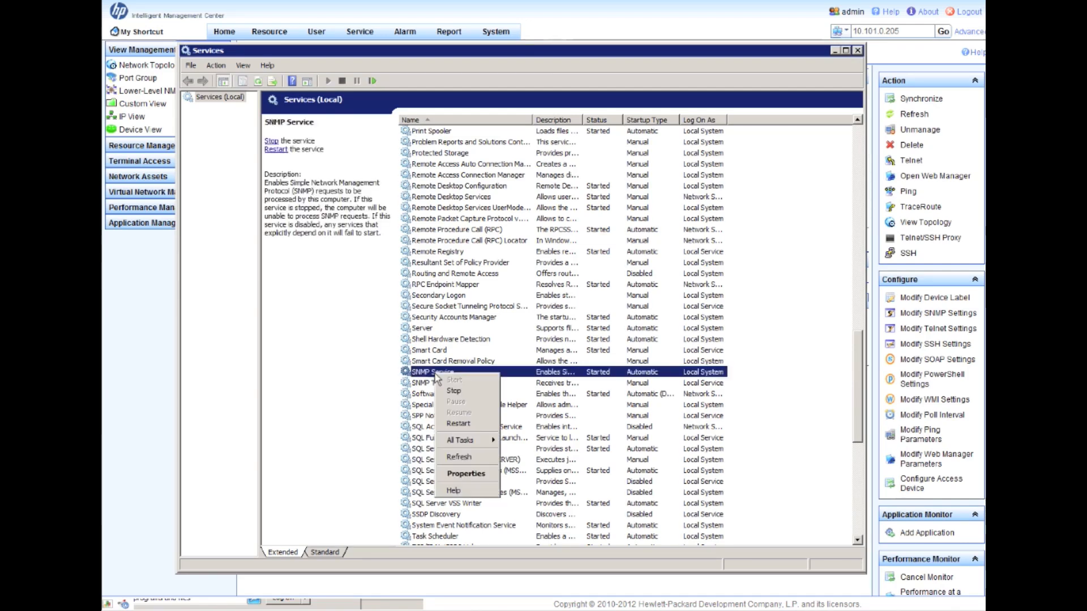
- In SNMP Service properties, enable the Physical and Datalink and subnetwork service types on the Agent tab
click(486, 476)
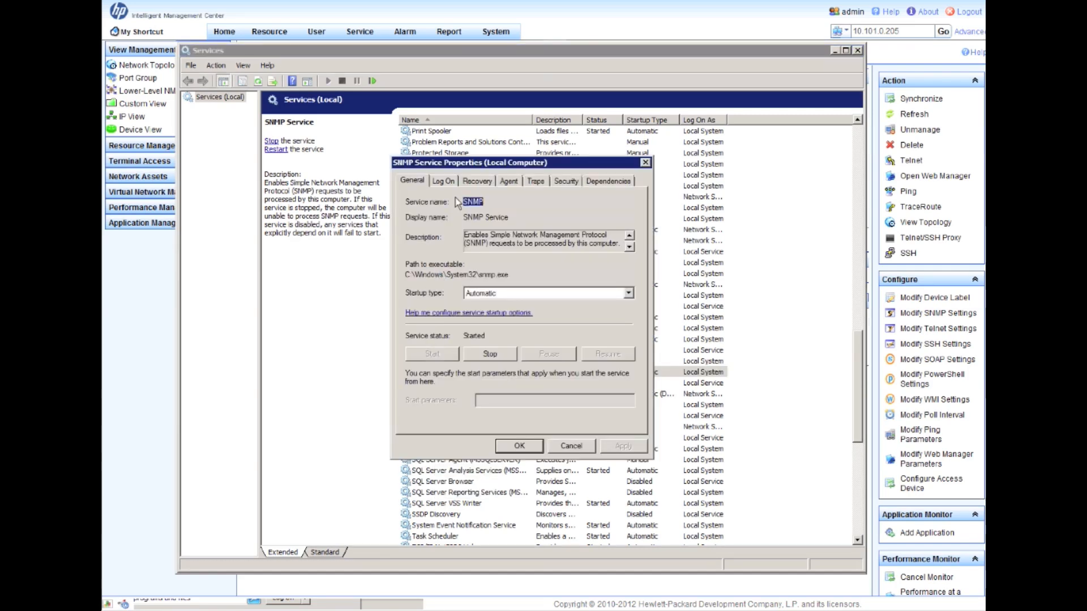
click(509, 181)
click(474, 253)
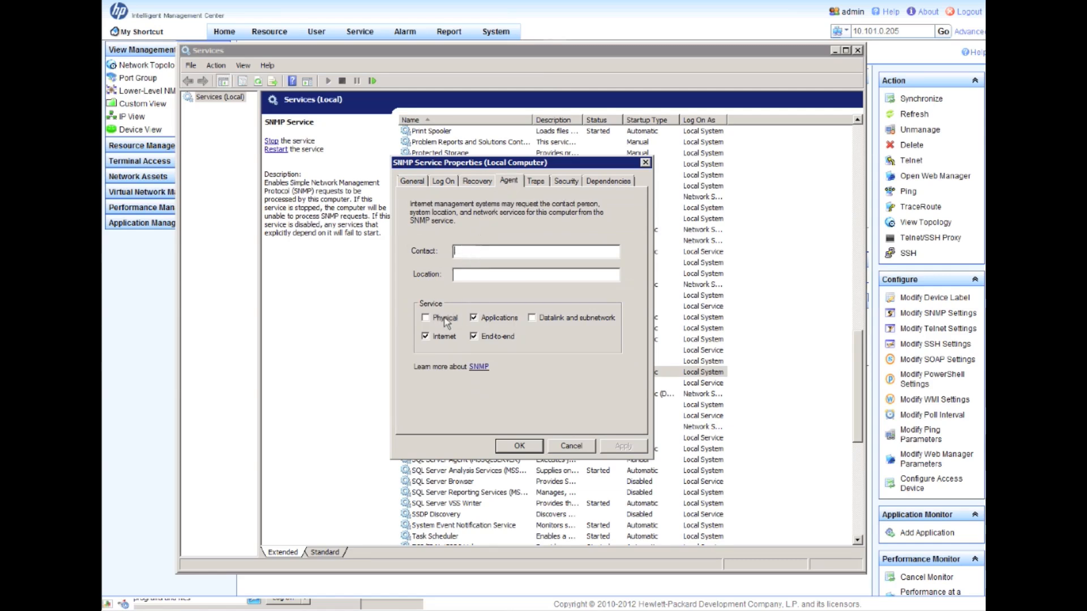
click(427, 319)
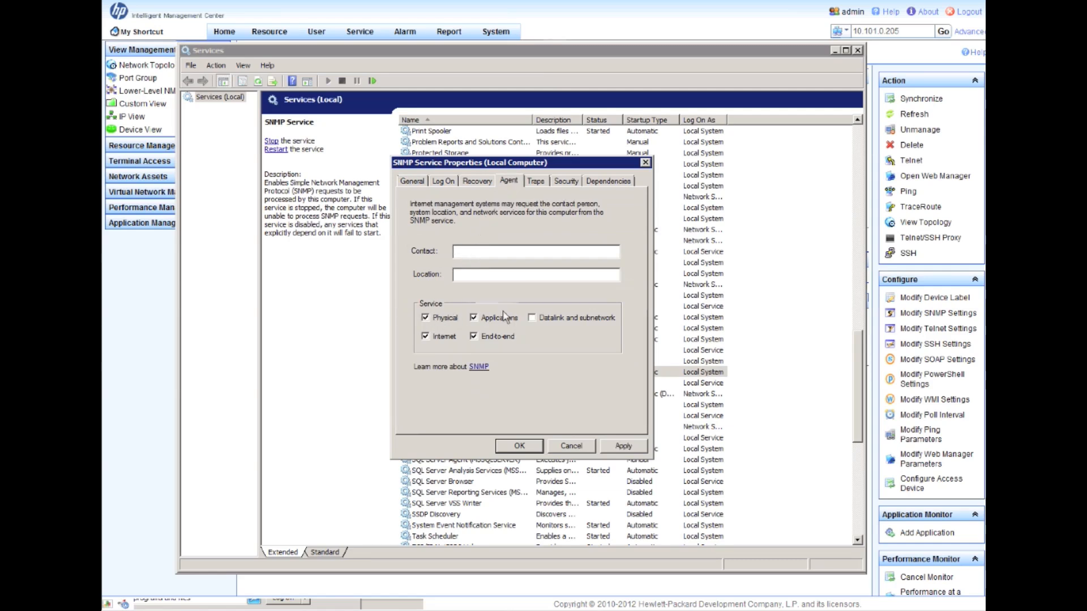
click(532, 318)
- On the Security tab, add the Public community with READ ONLY rights
click(563, 182)
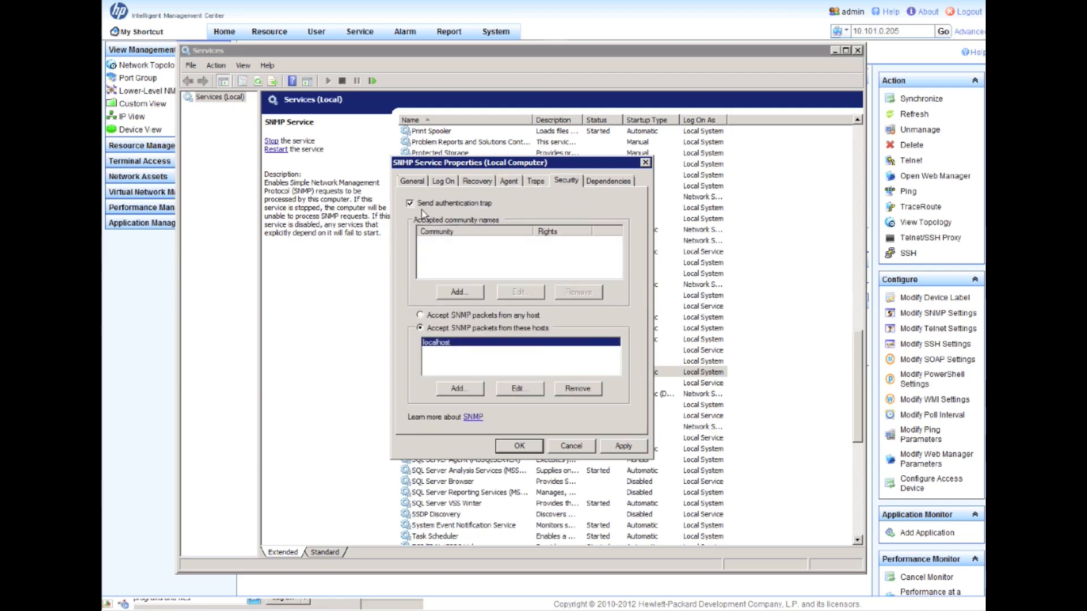
click(460, 292)
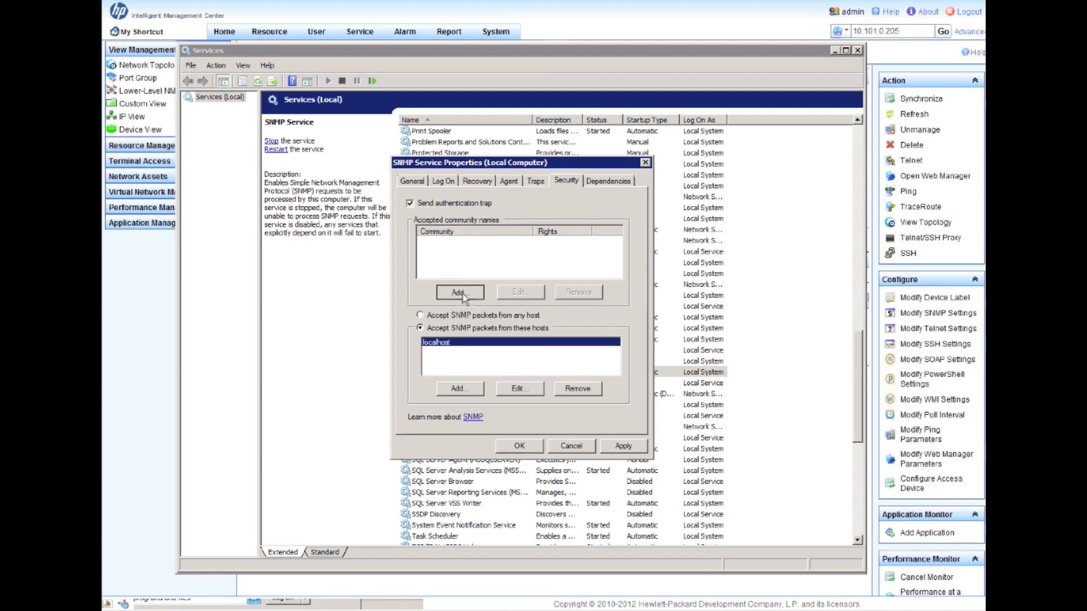
click(493, 308)
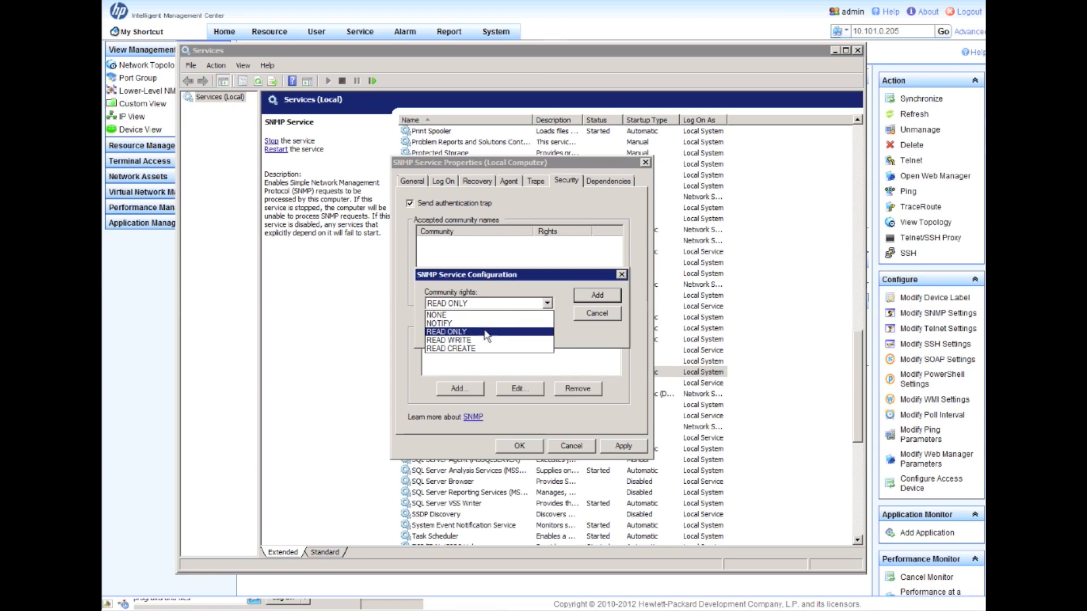
click(492, 331)
click(474, 333)
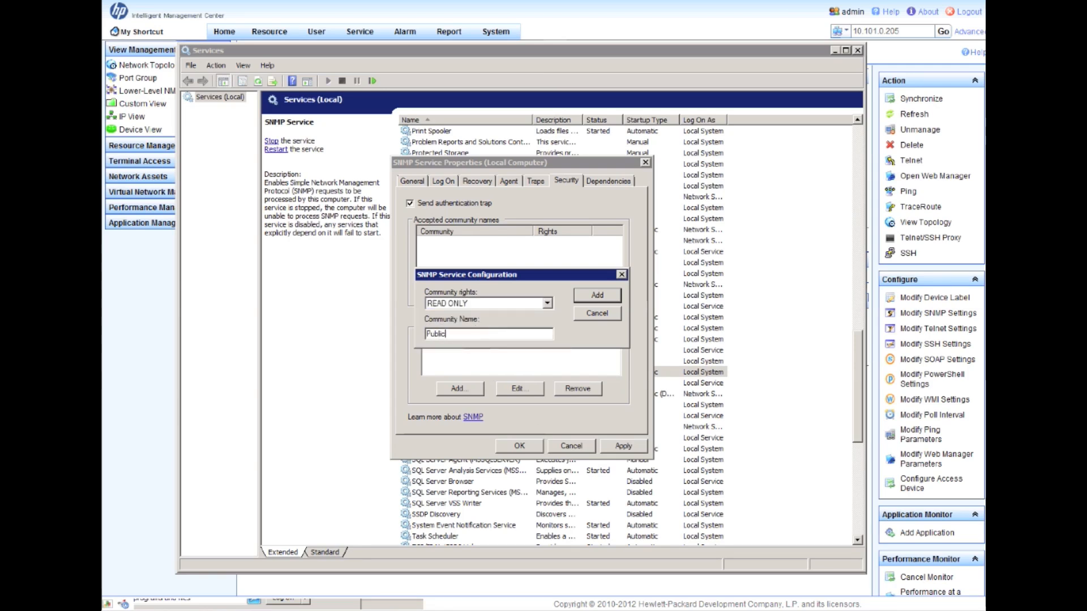
click(597, 295)
- Add a second accepted community with READ WRITE rights, entering its community name
click(469, 296)
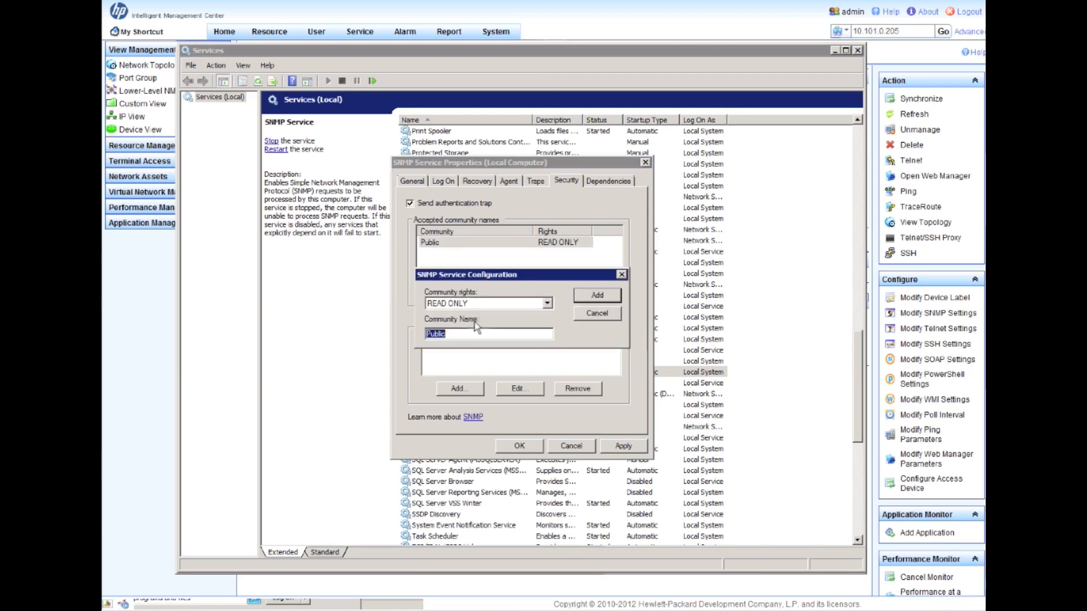
click(496, 307)
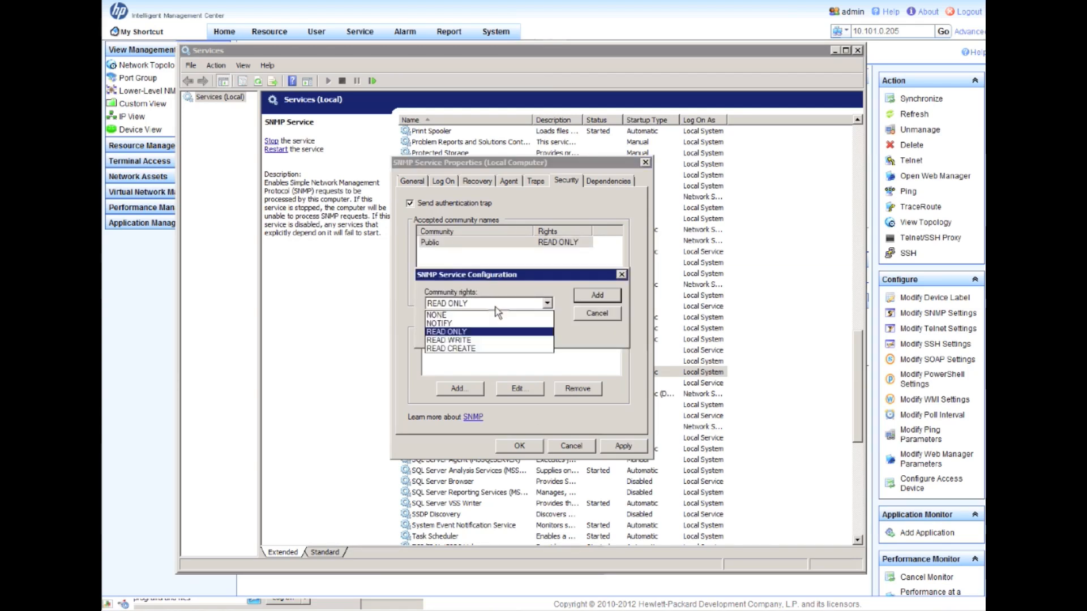
click(498, 342)
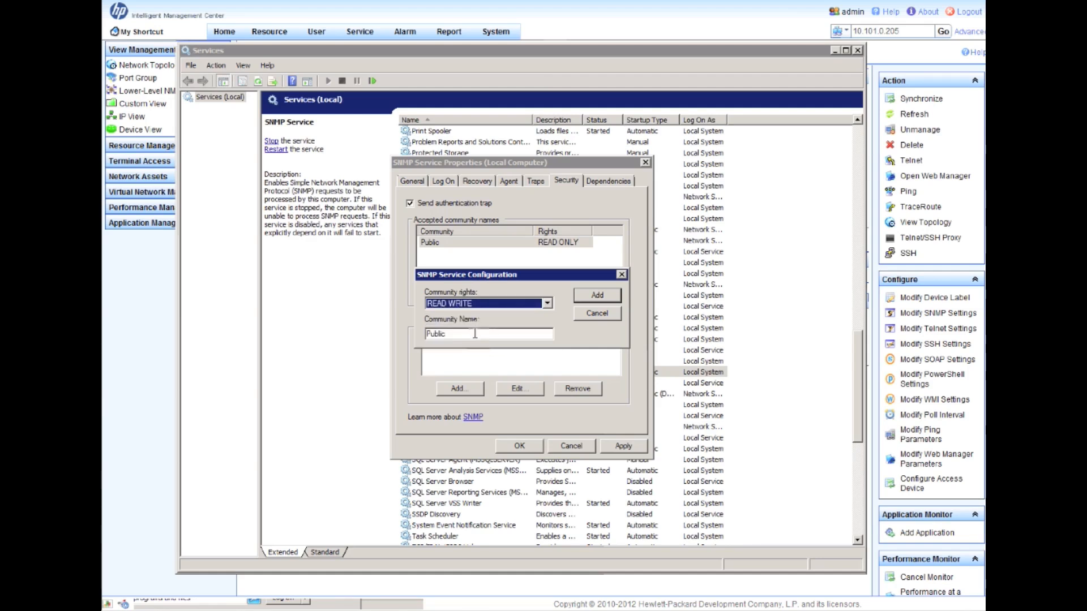
key(Tab)
text(Private)
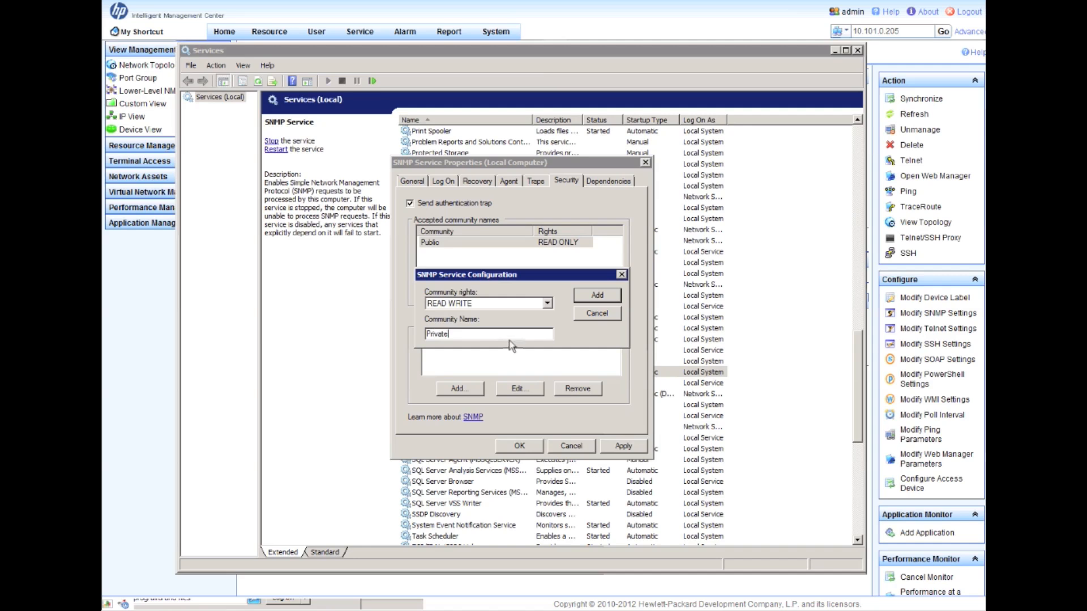
click(586, 296)
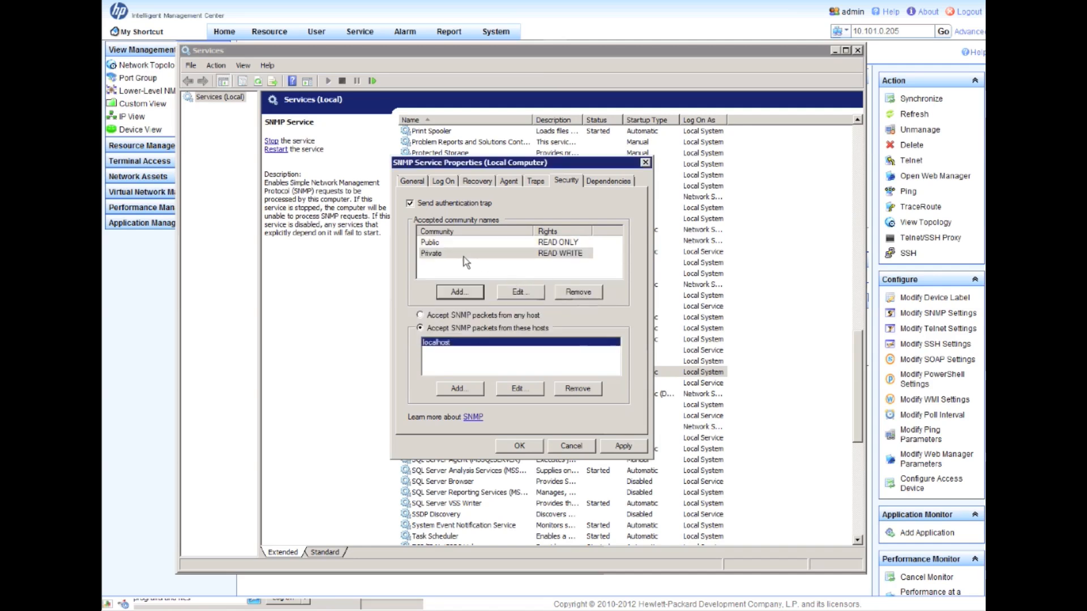
click(457, 244)
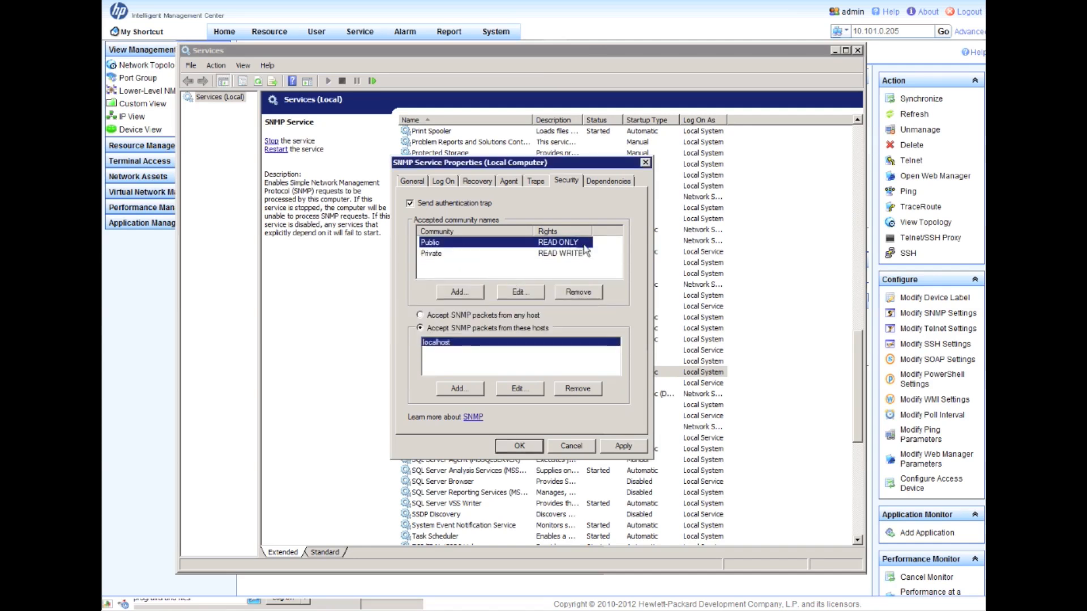
click(466, 254)
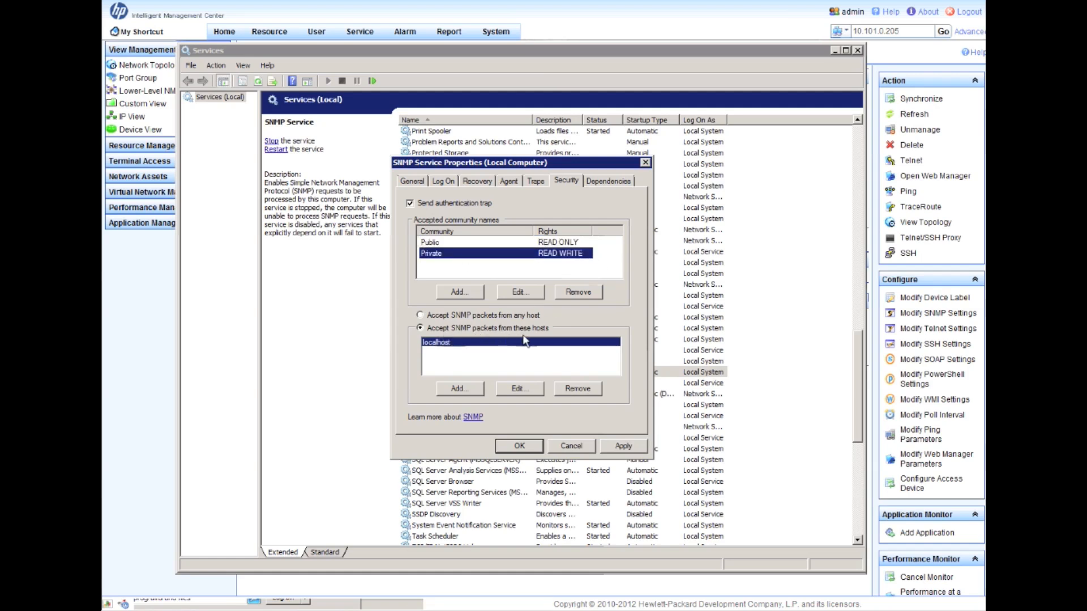
- Accept SNMP packets only from hosts 10.101.0.205 and 10.101.0.21, then apply and close the properties
click(428, 317)
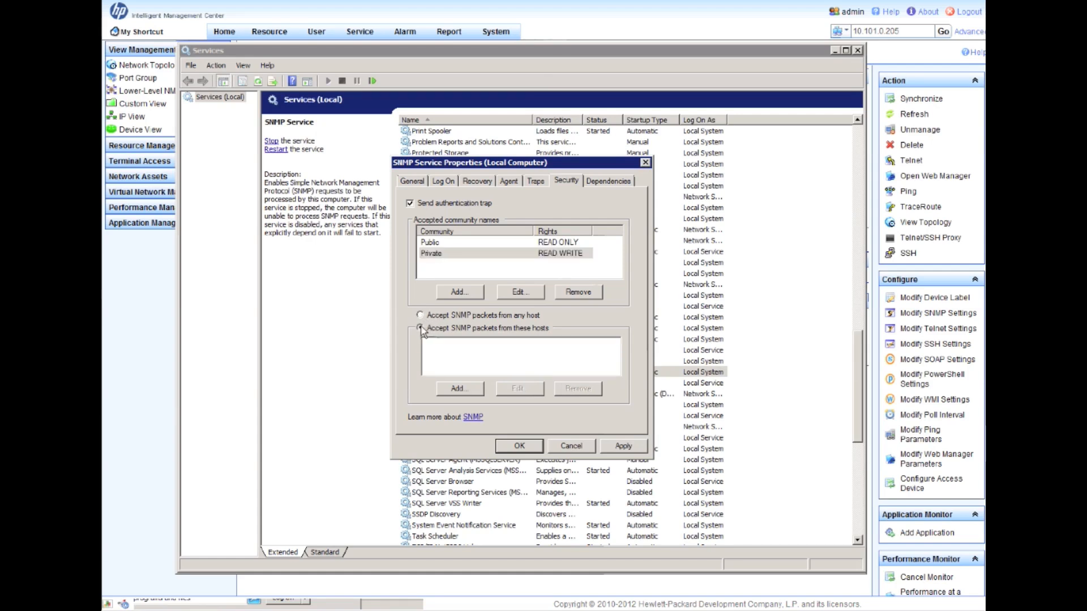
click(468, 390)
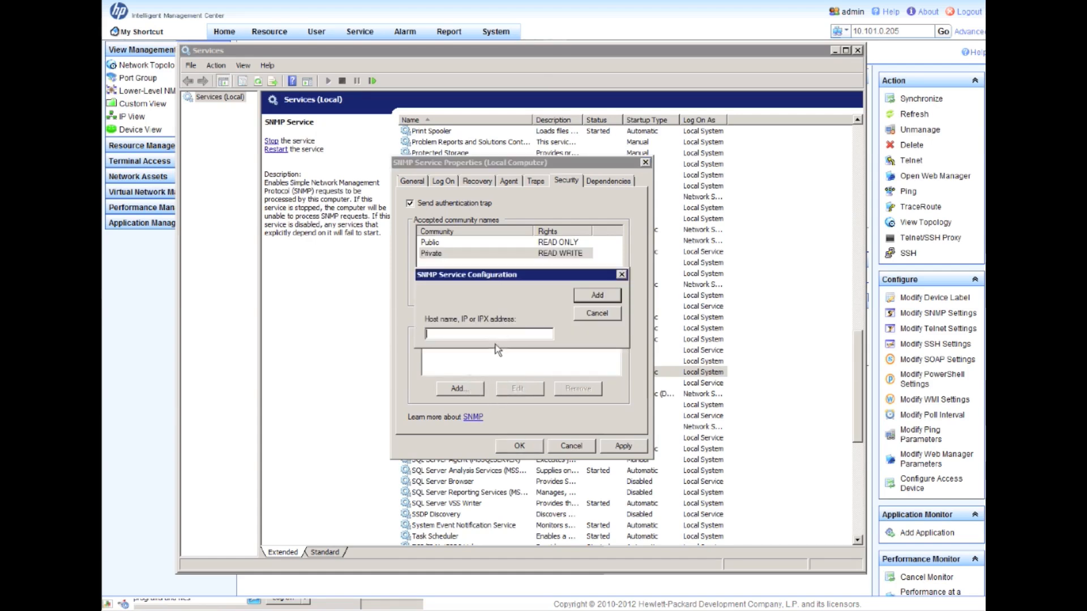
text(10.101.0.205)
click(600, 296)
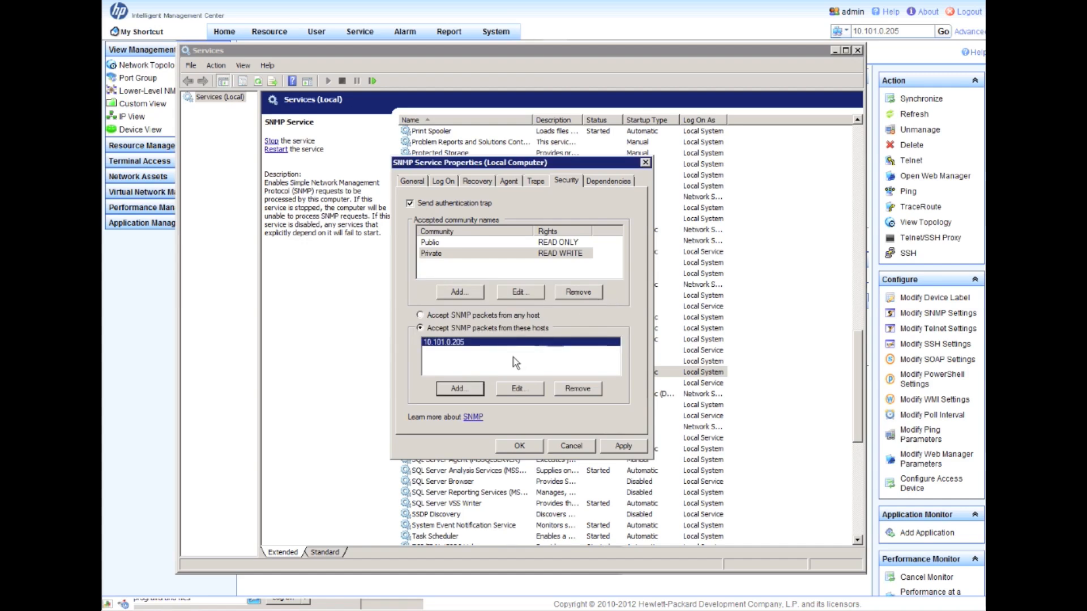
click(471, 390)
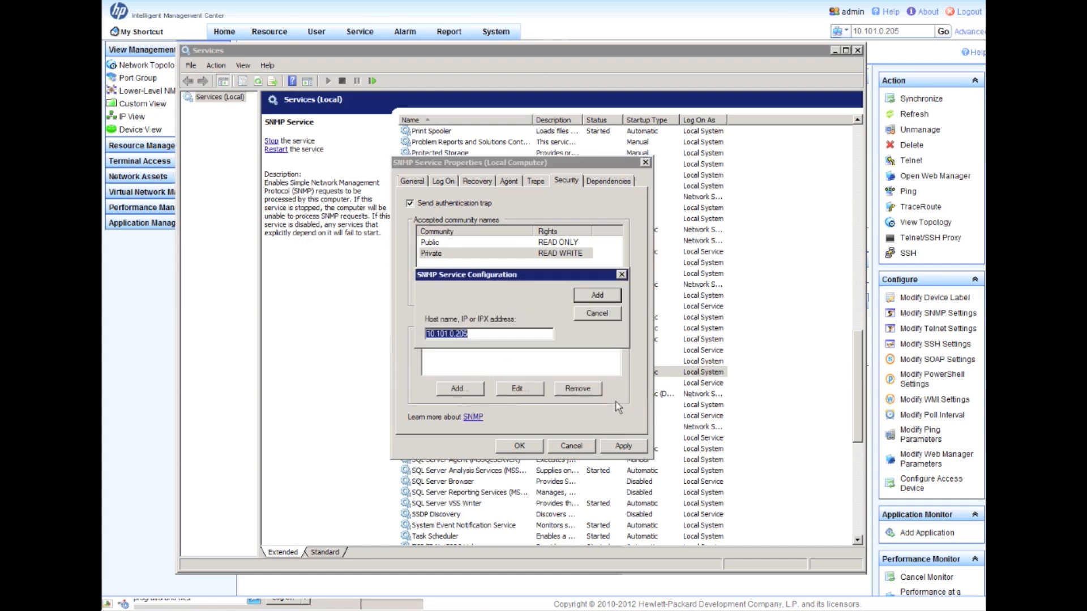
text(10.101.0.21)
click(594, 298)
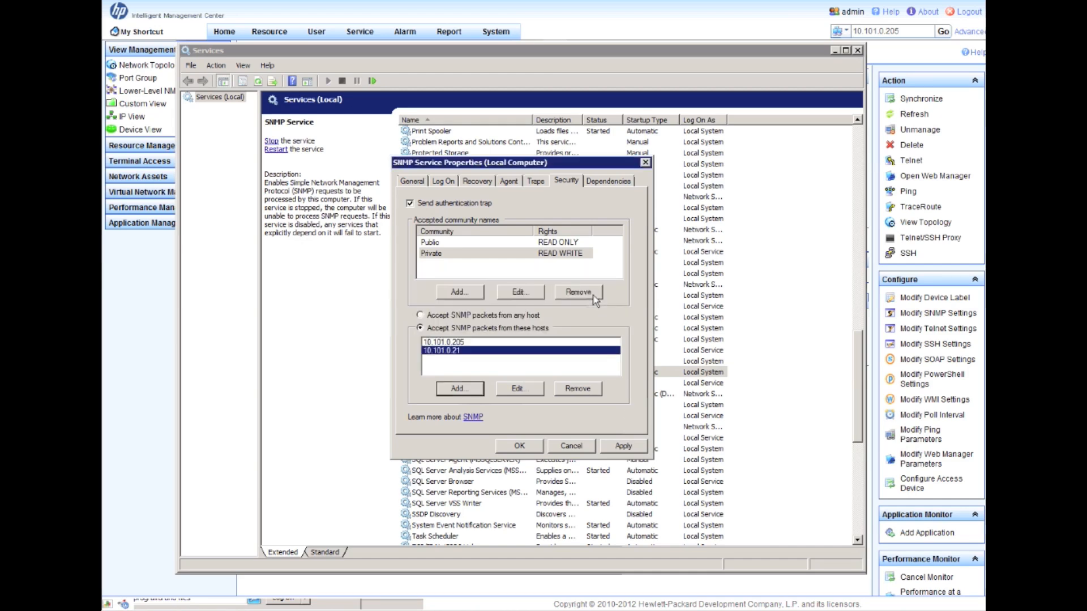
click(626, 446)
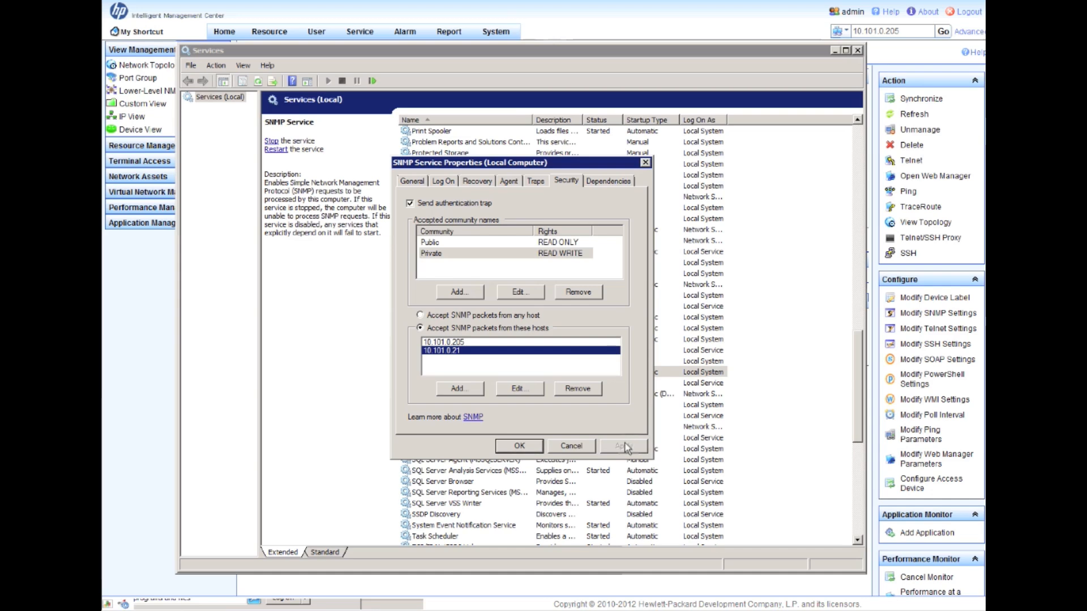
click(519, 447)
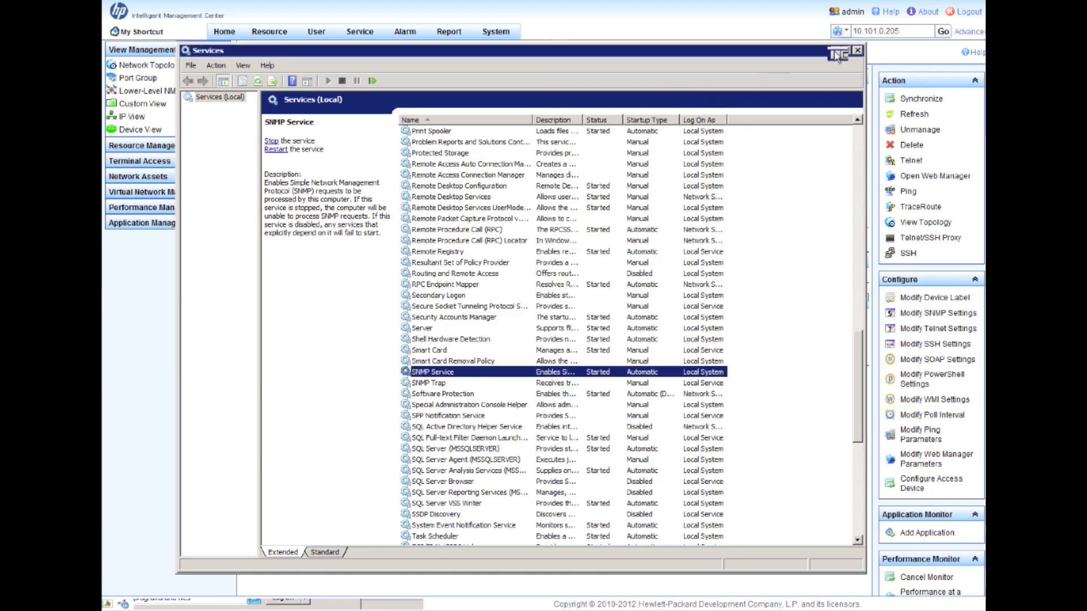
- Set device 10.101.0.205's IMC SNMP parameters to SNMPv2c with new read-only and read-write community strings
click(858, 50)
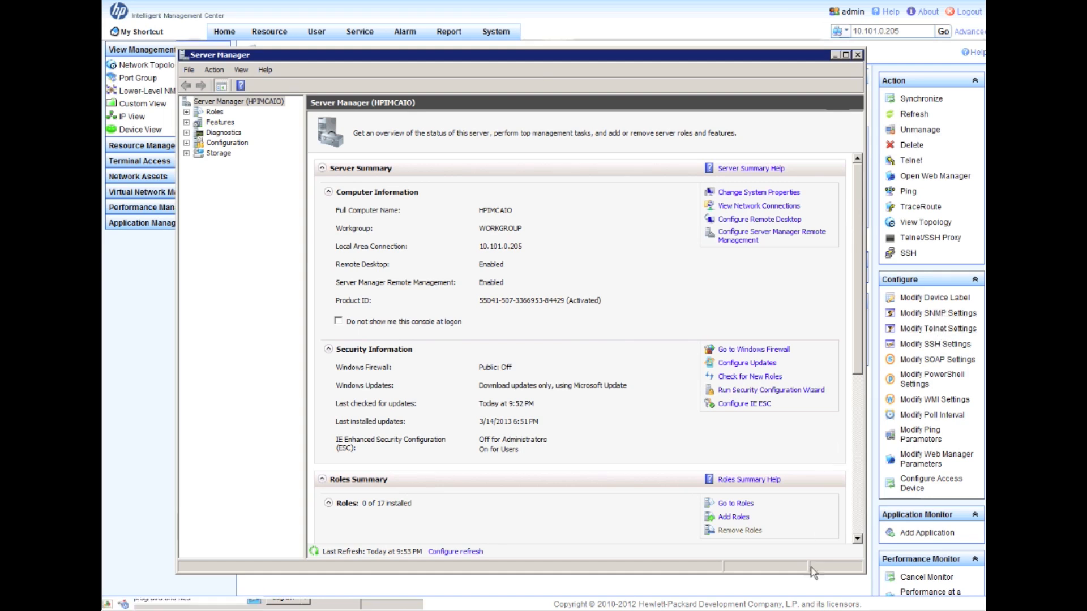
click(807, 591)
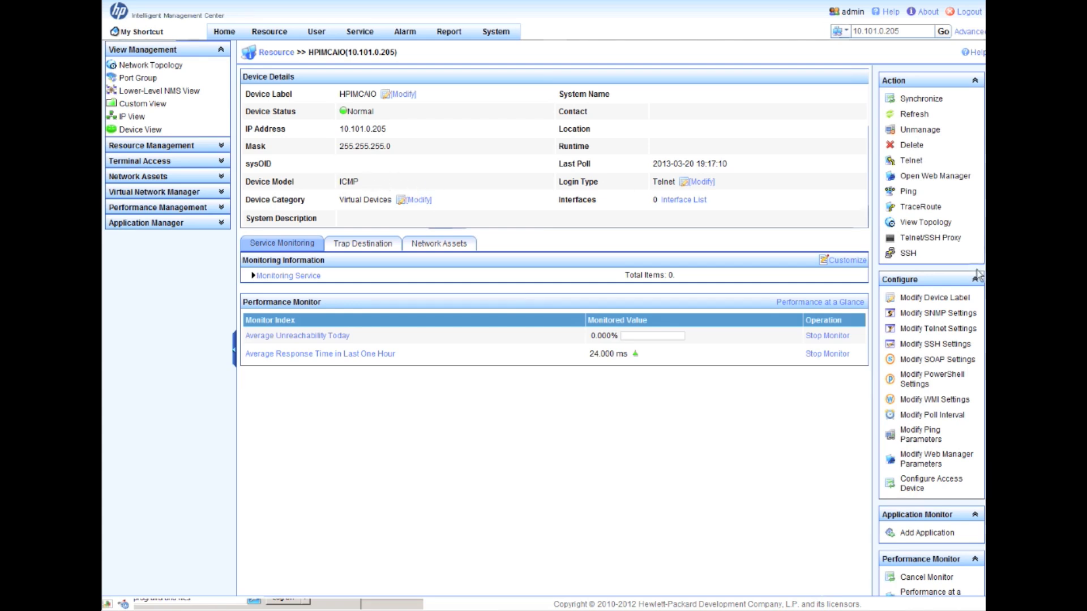
click(954, 314)
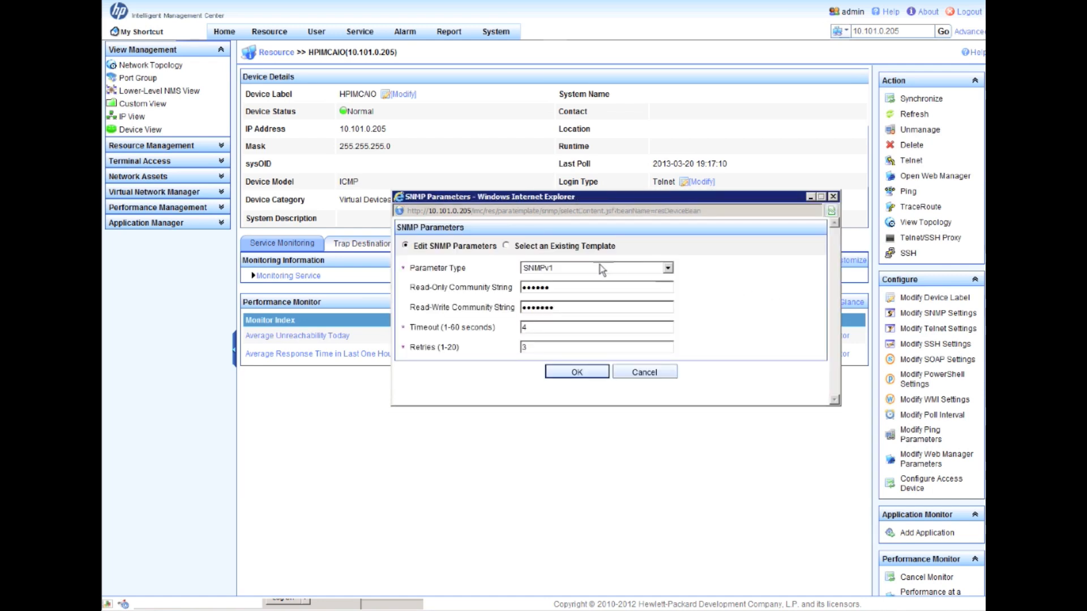
click(599, 266)
click(599, 290)
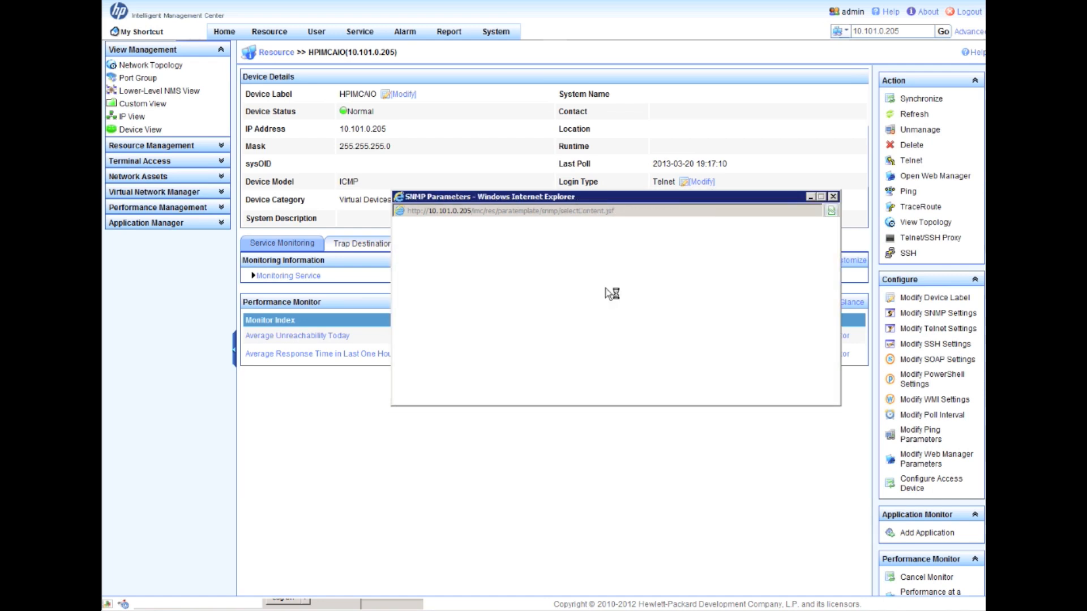
click(505, 286)
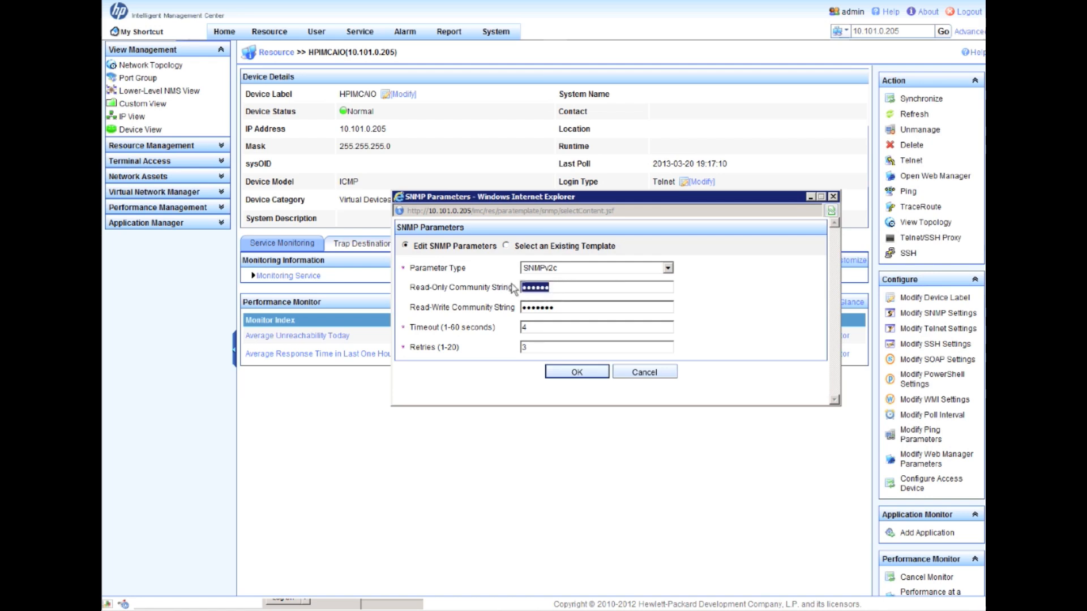
text(pu)
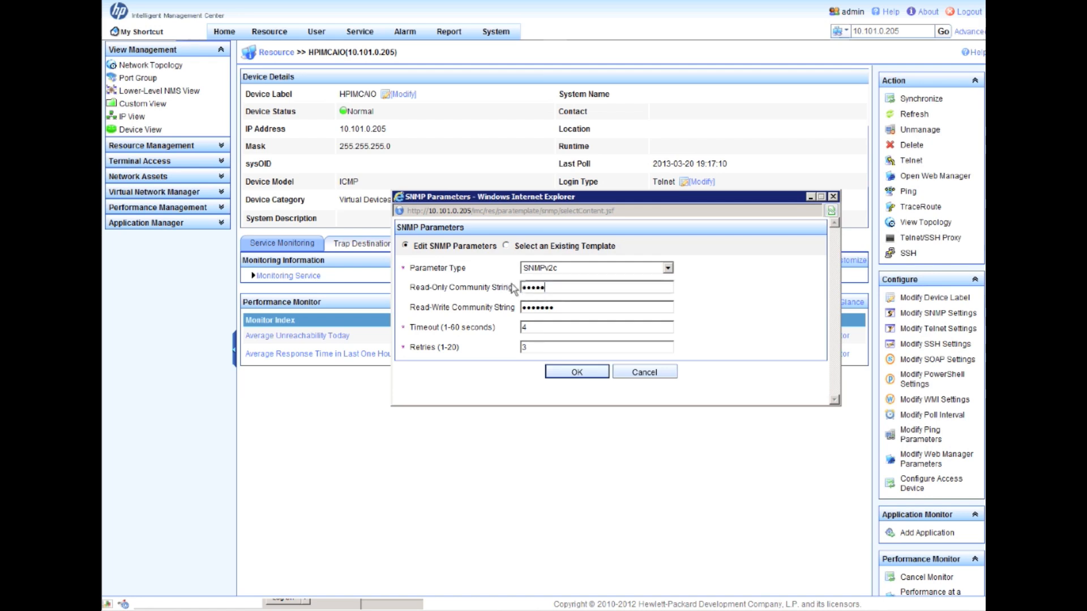
text(blic)
key(Tab)
key(shift+Right)
key(shift+Right)
key(shift+Right)
key(shift+Right)
text(p)
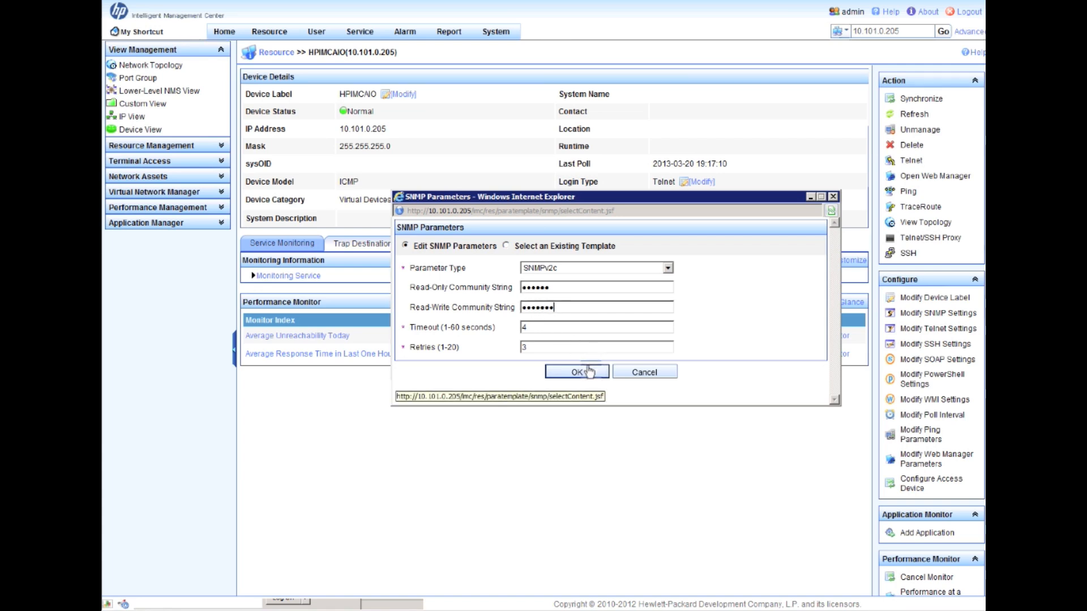
click(585, 372)
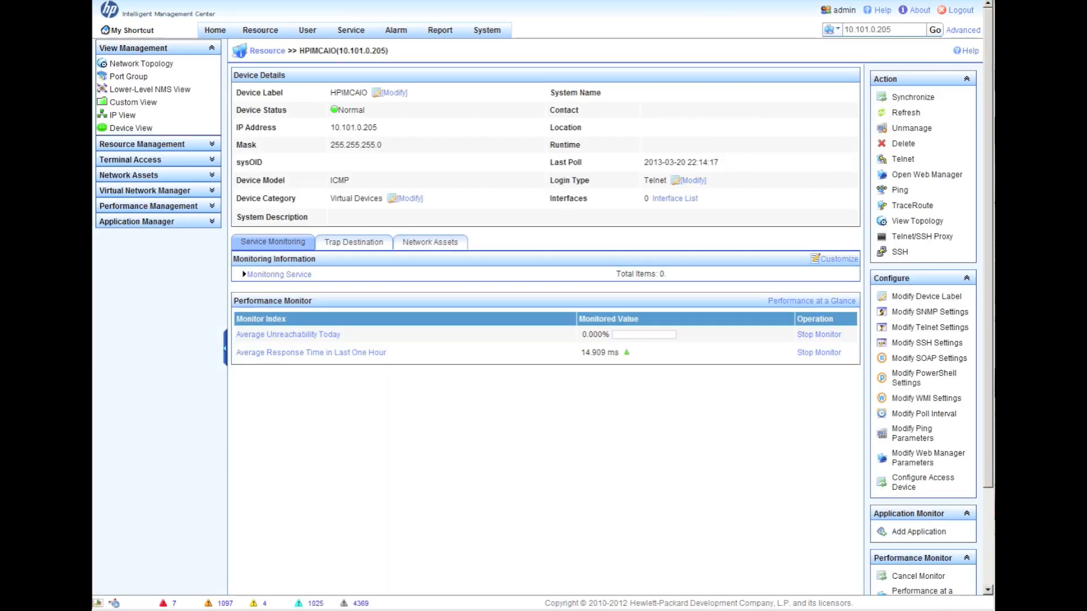
- Synchronize and refresh device 10.101.0.205, then briefly check the Device View categories
click(913, 97)
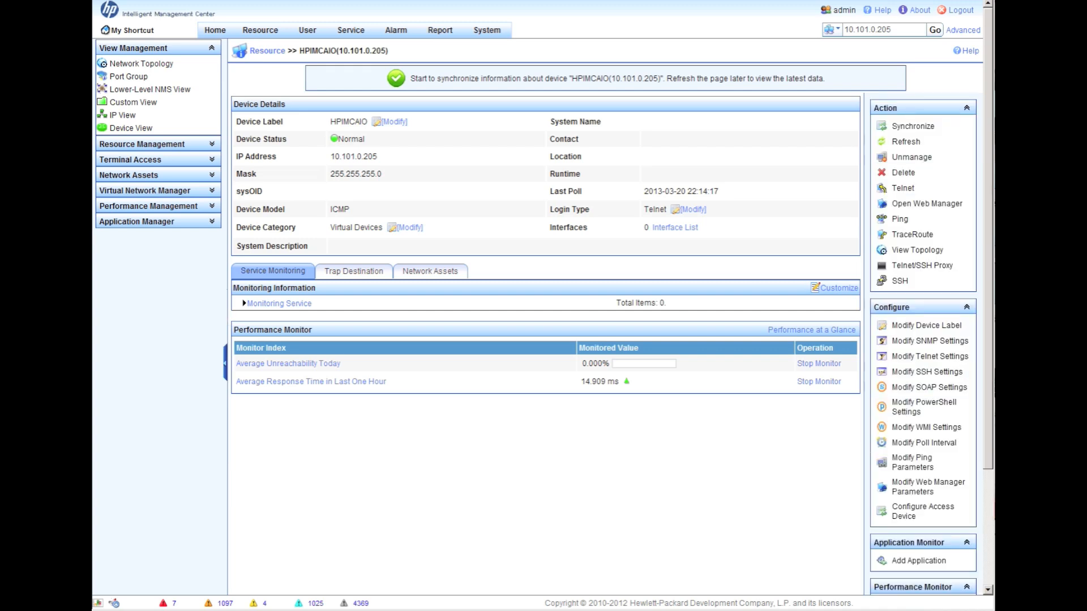
click(906, 142)
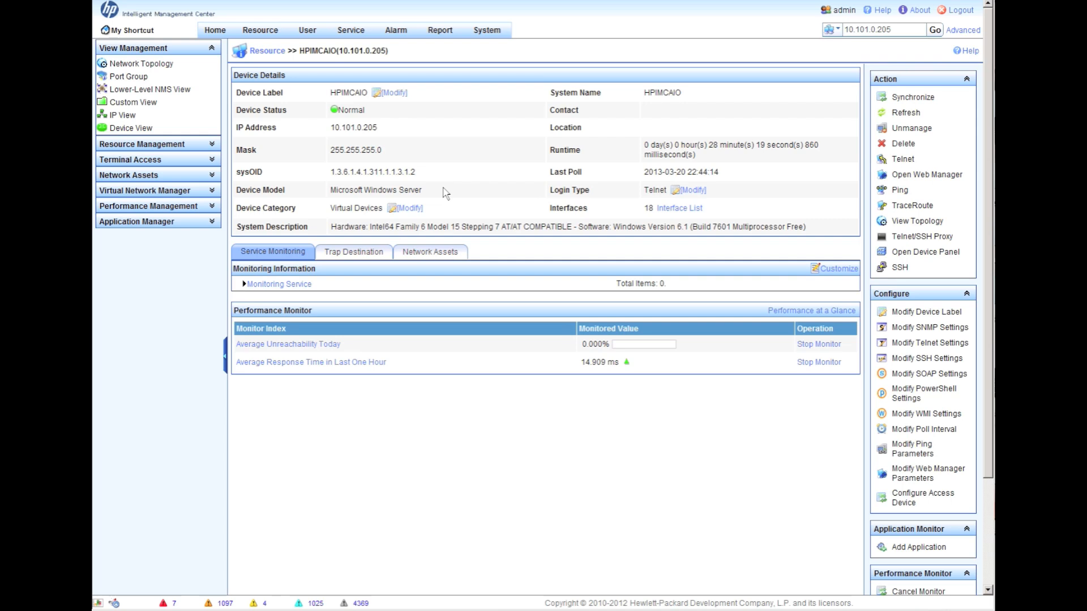
click(131, 128)
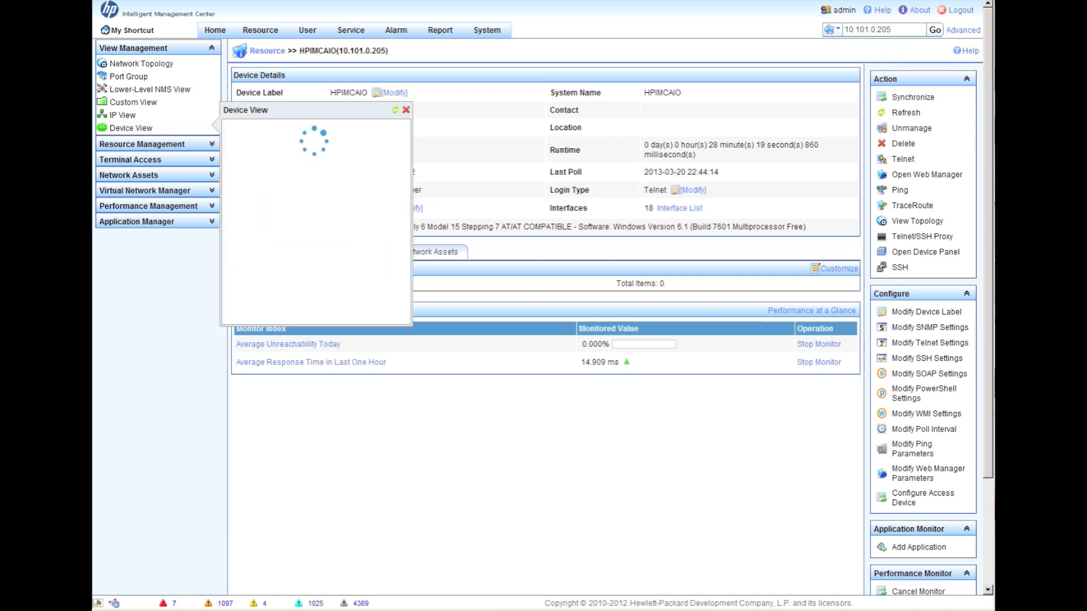
click(394, 402)
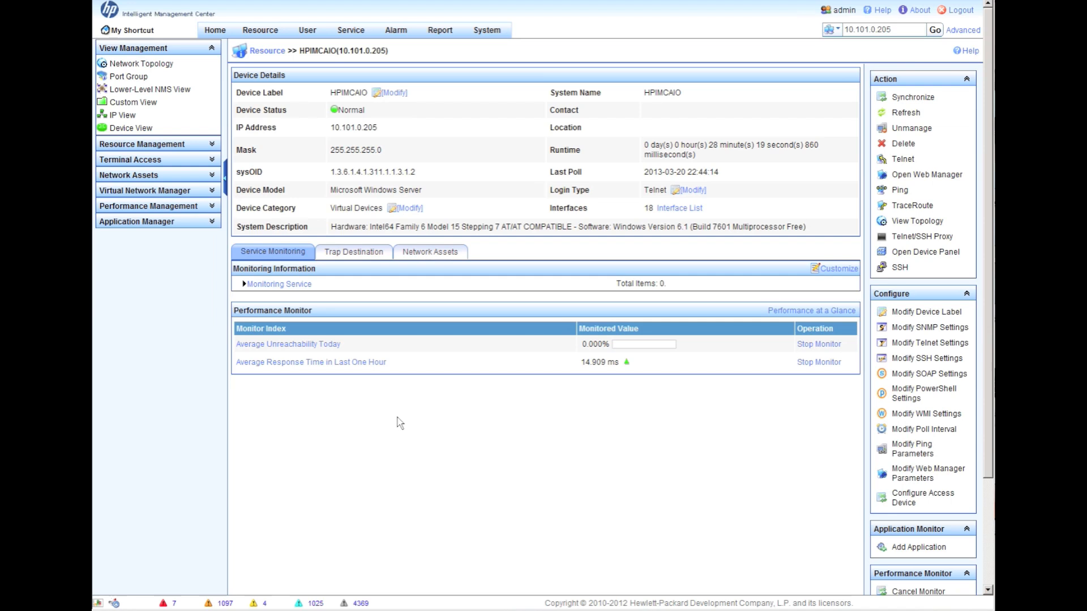